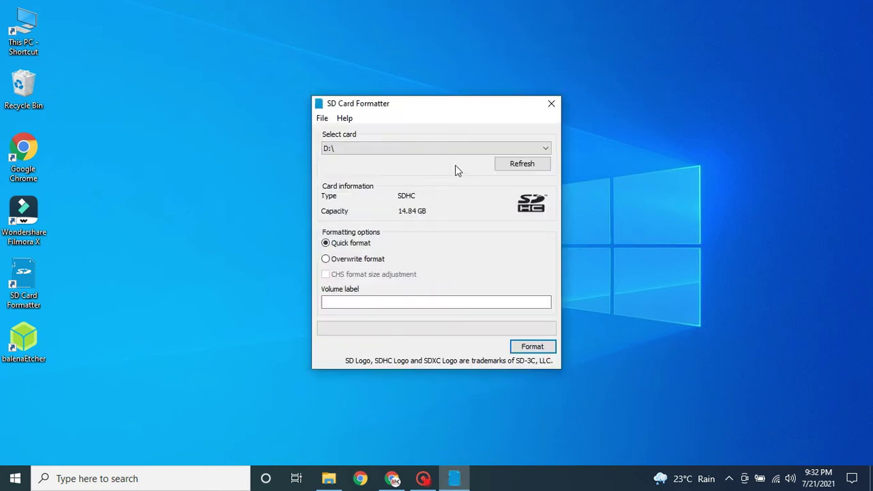
- Refresh the card list and select card D:\, checking the drives in File Explorer
left_click(529, 165)
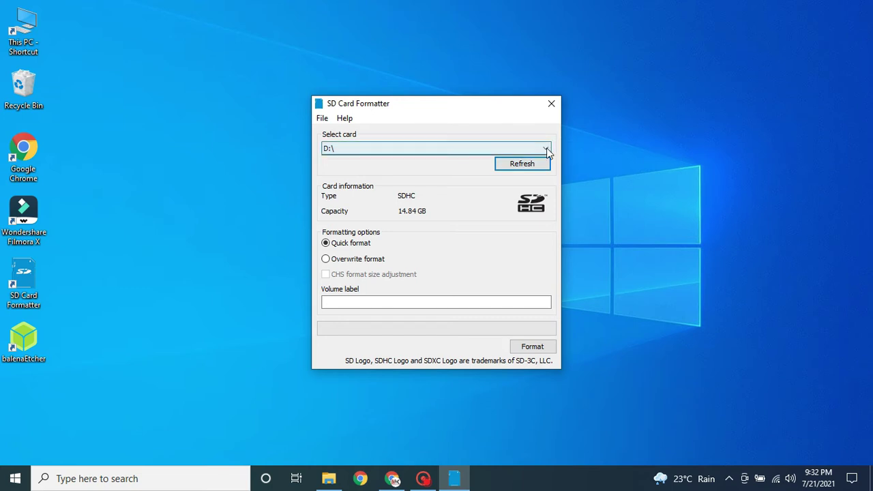
left_click(548, 152)
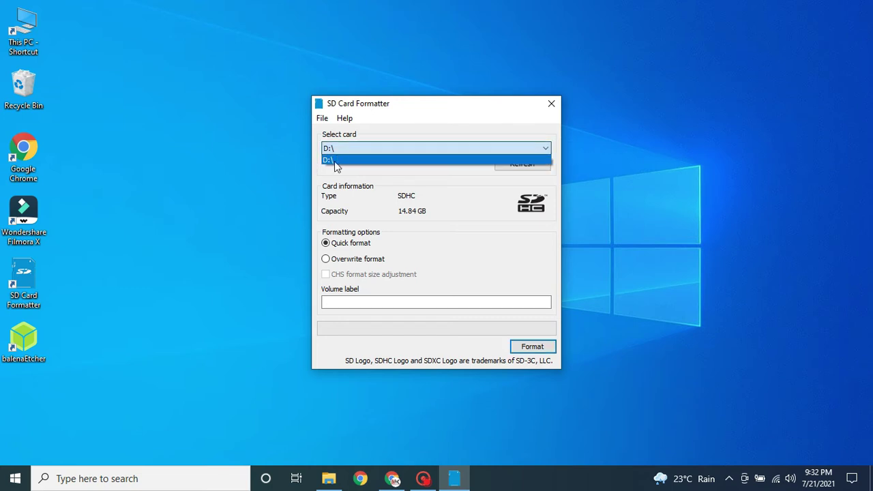
left_click(336, 161)
left_click(334, 429)
left_click(329, 479)
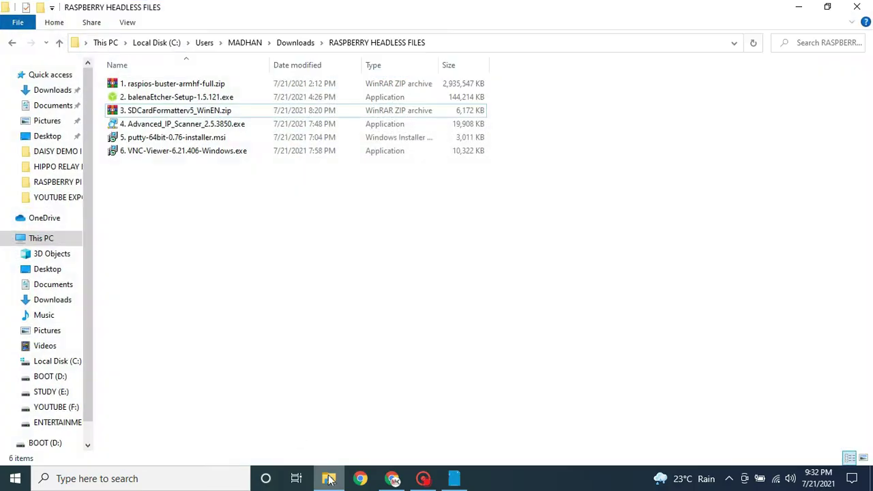
left_click(39, 243)
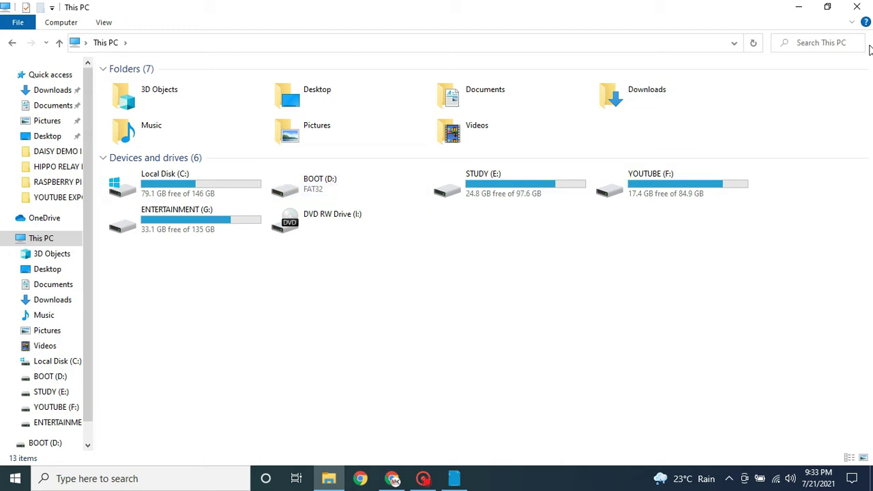
left_click(798, 7)
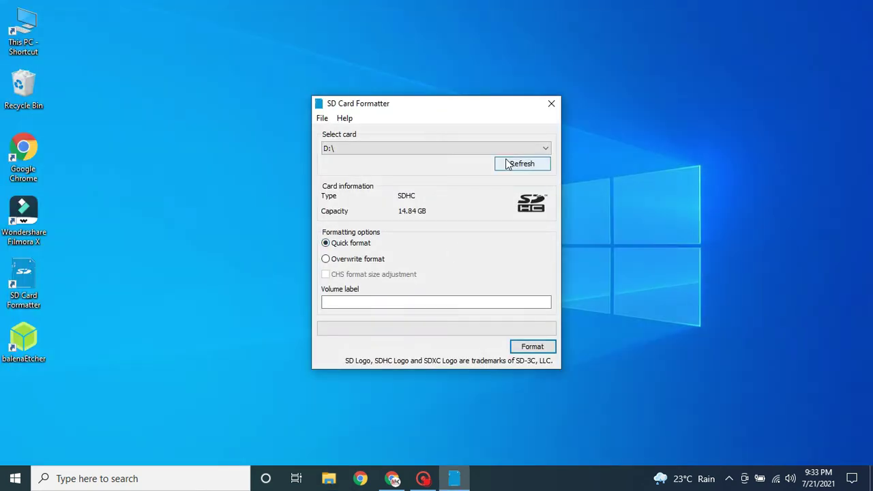
- Quick-format card D:\ to FAT32, confirming the erase of all its data
left_click(546, 149)
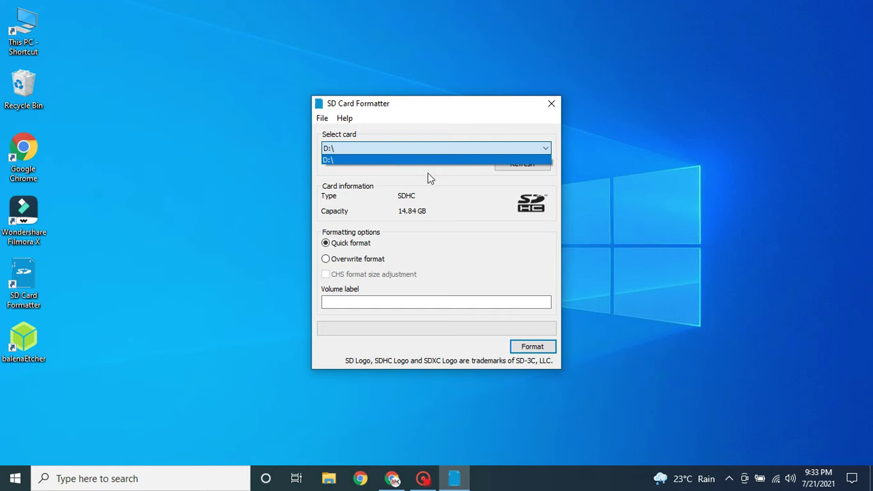
left_click(471, 222)
left_click(534, 348)
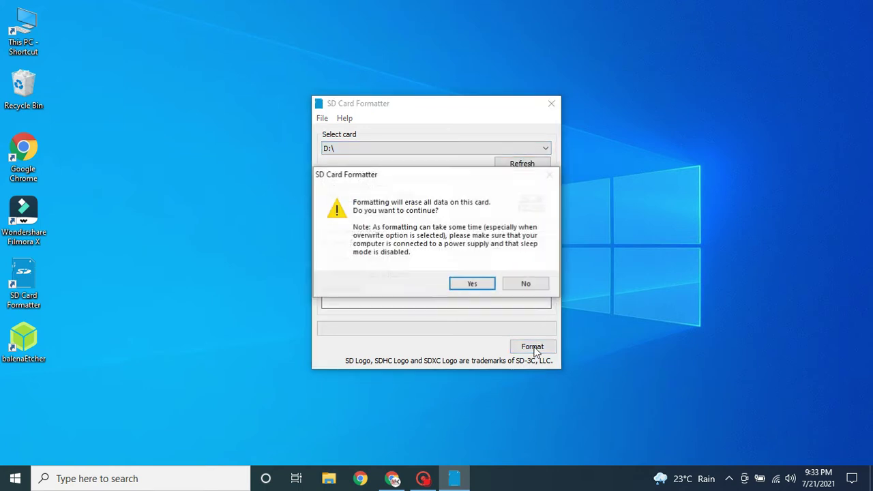
left_click(477, 287)
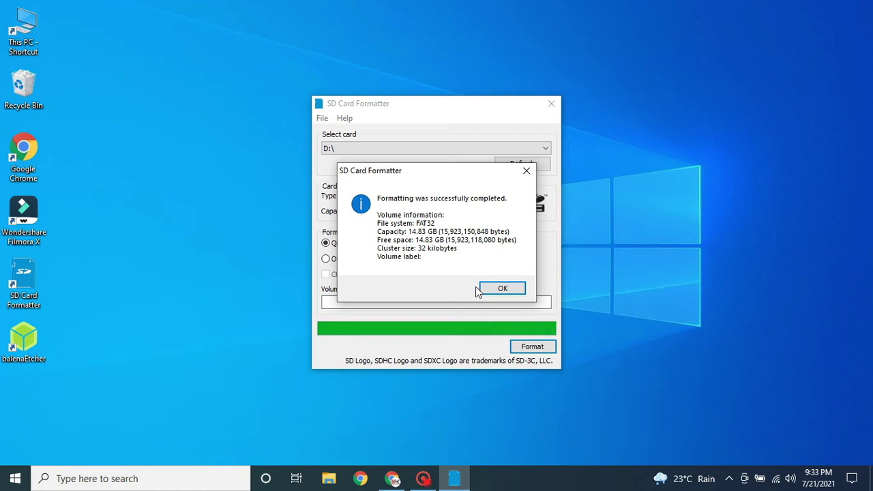
left_click(495, 290)
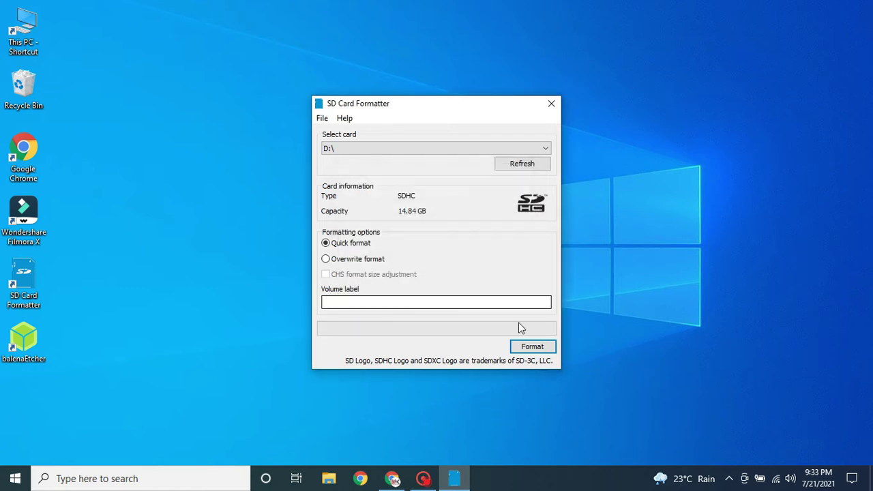
- Close SD Card Formatter and show the drives under This PC in File Explorer
left_click(551, 105)
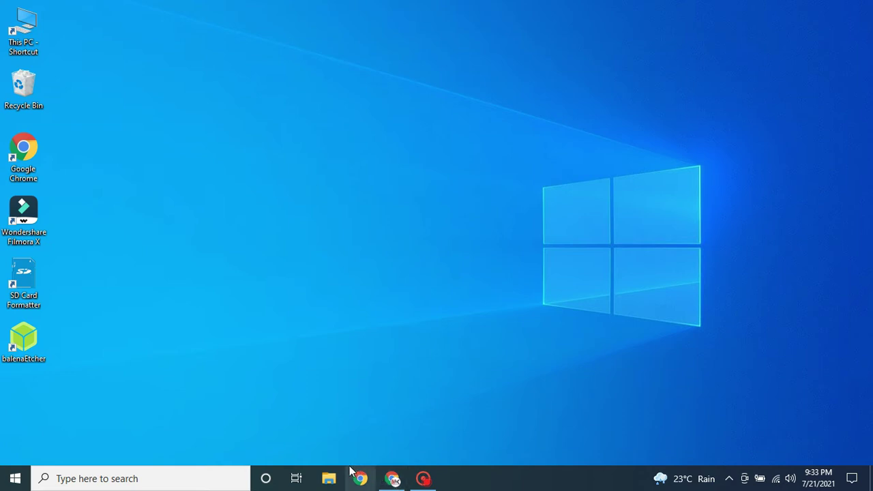
left_click(329, 480)
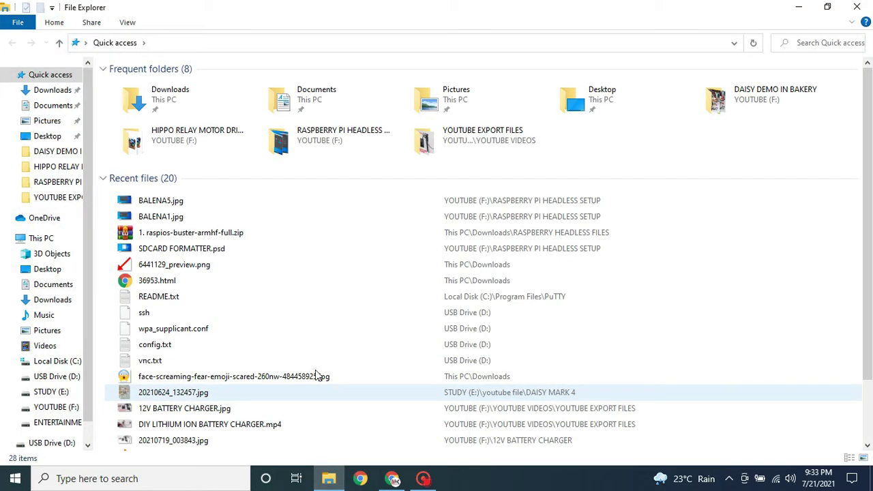
left_click(40, 239)
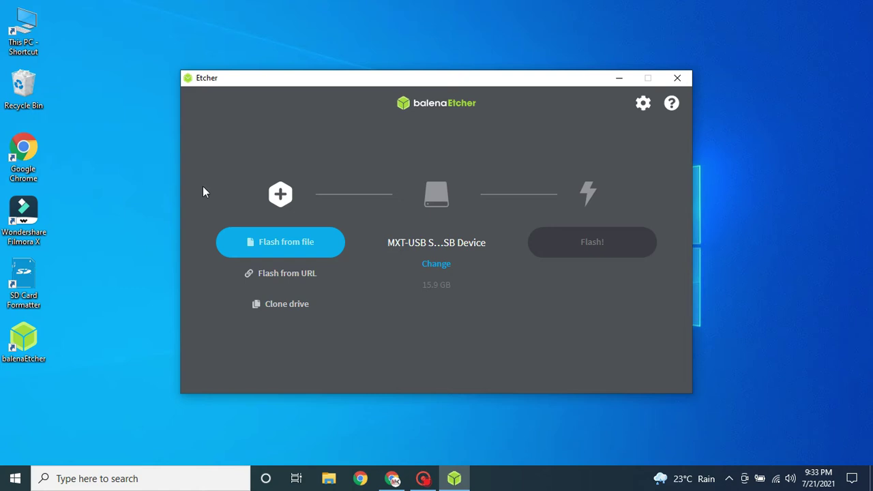
- Load raspios-buster-armhf-full.zip as the image to flash
left_click(300, 245)
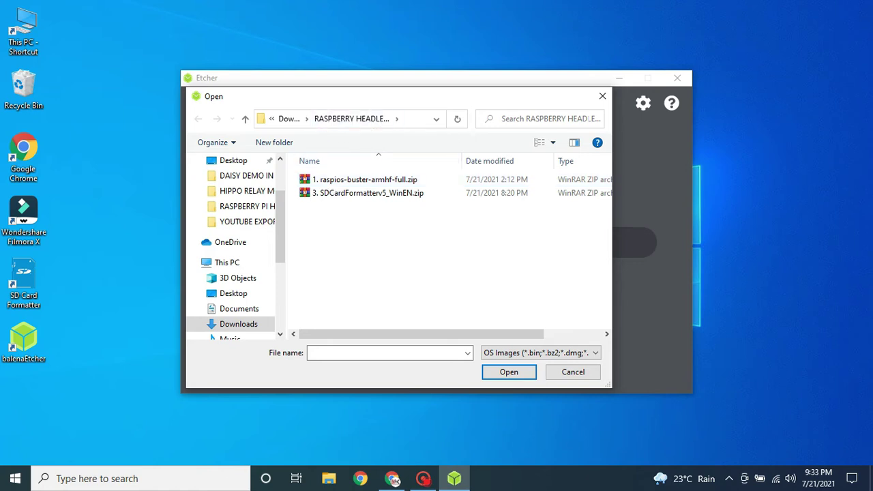
left_click(387, 181)
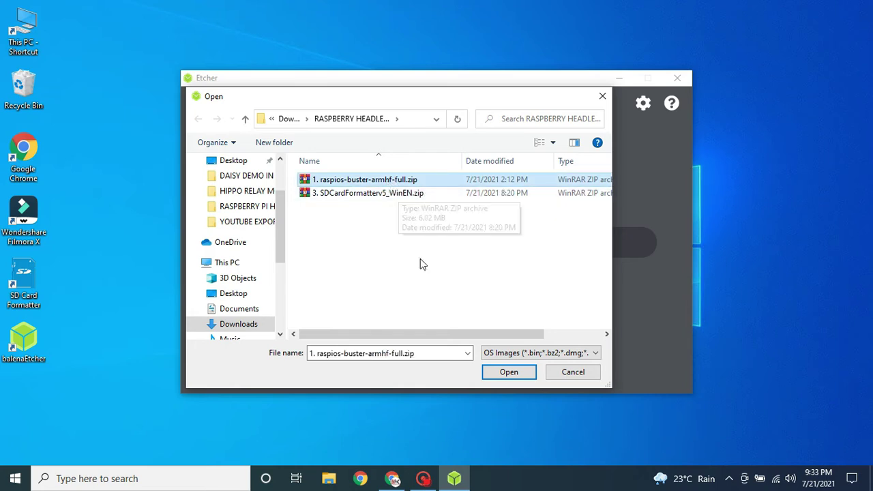
left_click(505, 373)
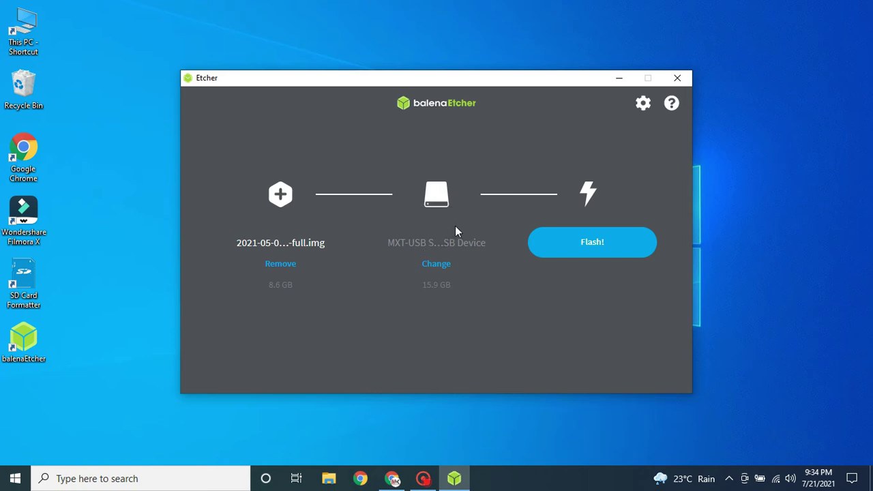
- Target the 15.9 GB MXT-USB device and start flashing the image
left_click(443, 270)
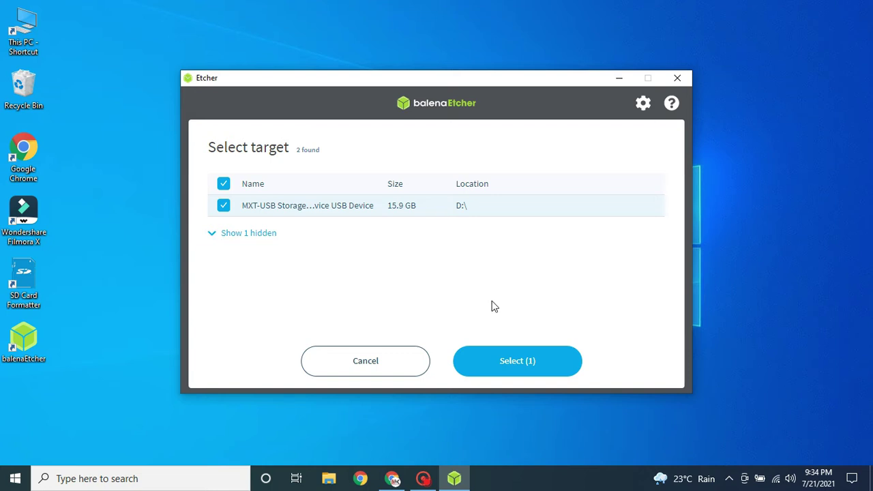
left_click(516, 361)
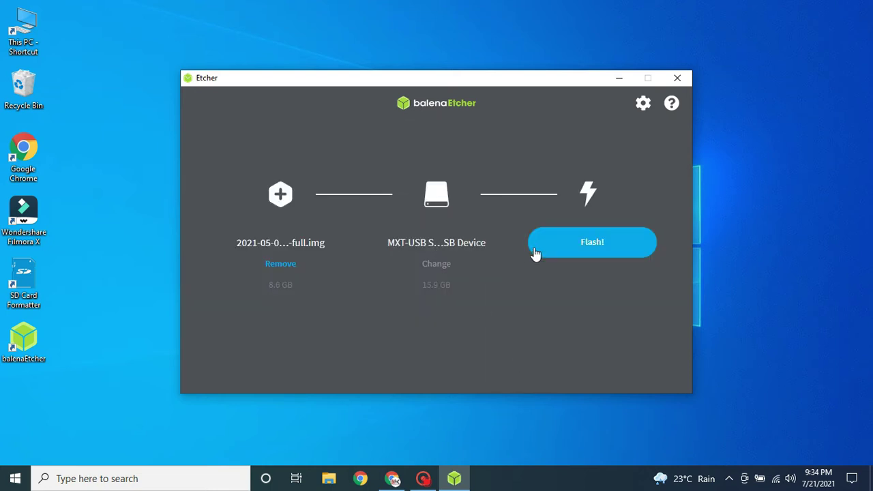
left_click(591, 247)
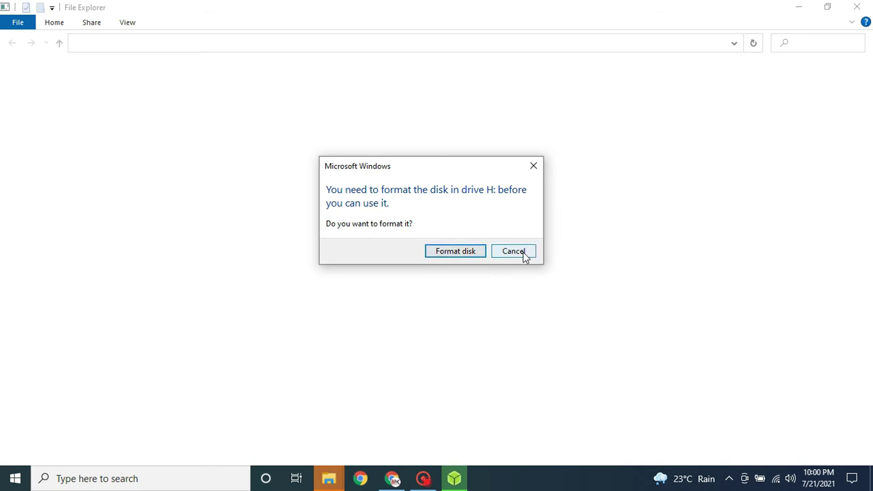
- Decline both Windows format prompts, dismiss the drive-unavailable error, and close balenaEtcher
left_click(513, 251)
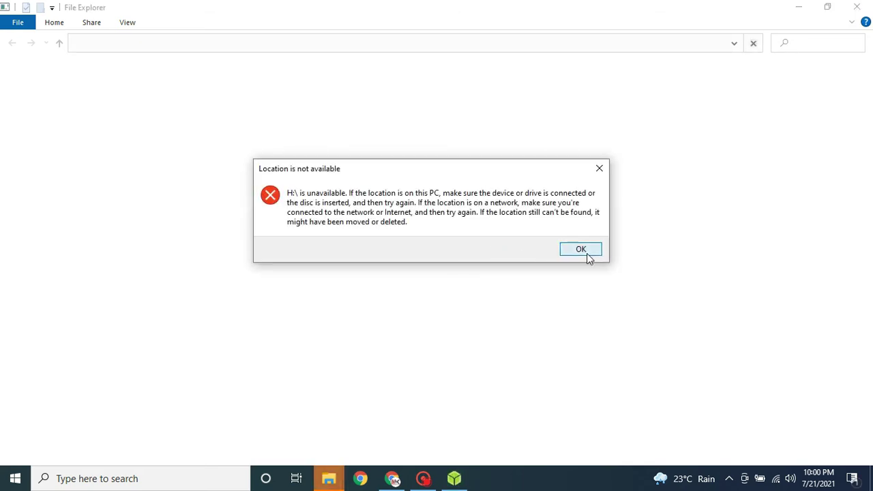
left_click(580, 250)
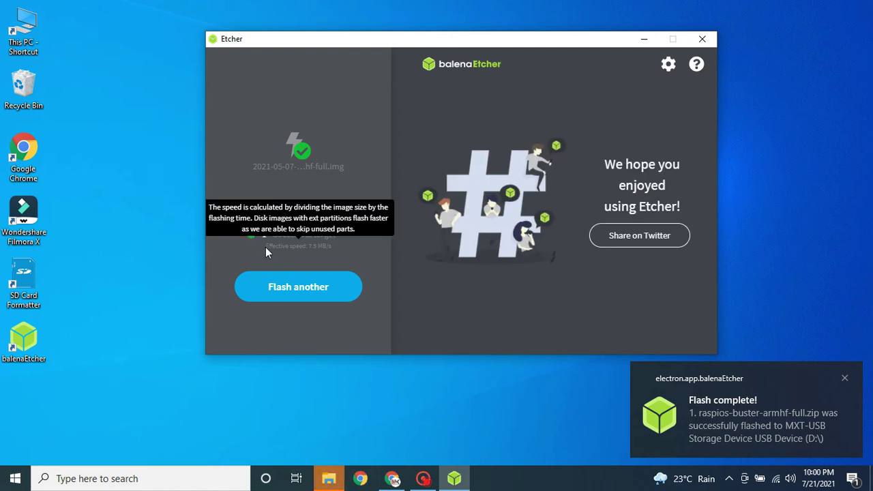
left_click(706, 41)
left_click(531, 254)
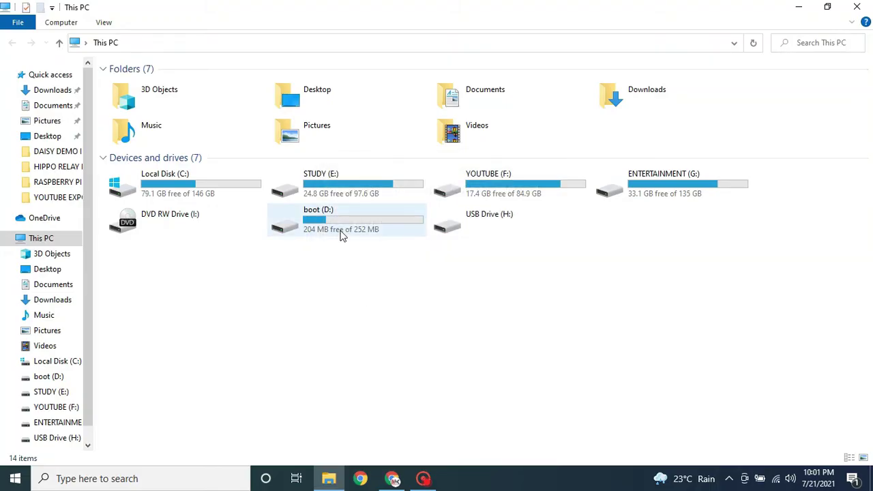
- Create a blank New Text Document.txt on boot (D:) and open Raspberry Pi's headless setup guide
left_click(344, 232)
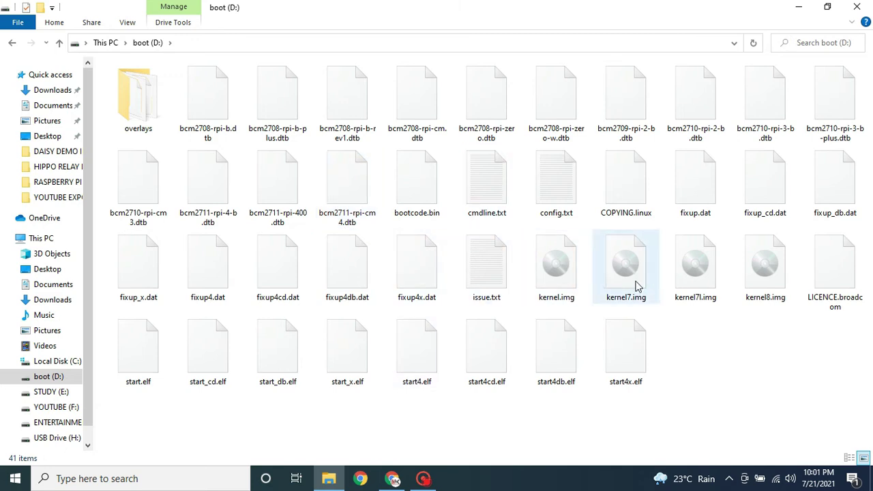
right_click(715, 346)
mouse_move(760, 316)
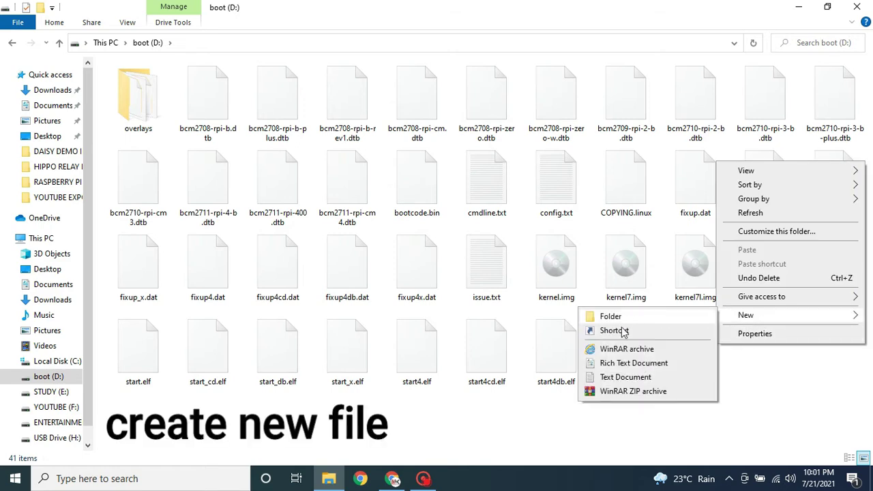
left_click(622, 377)
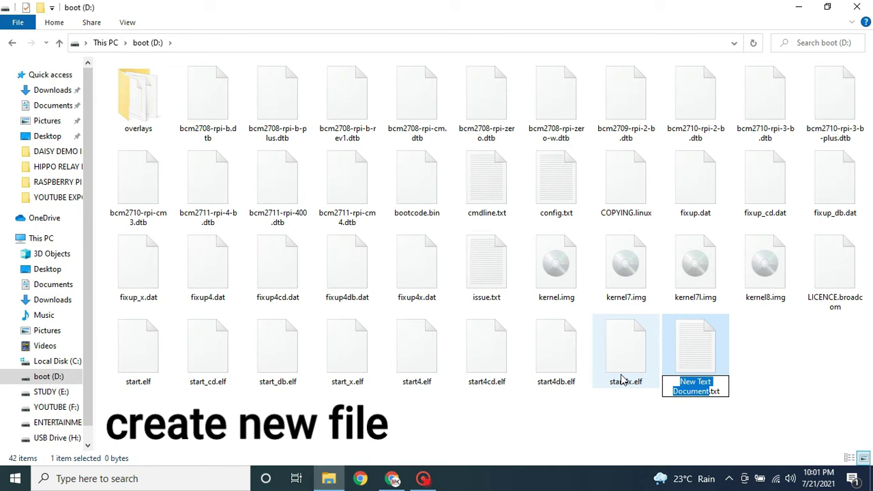
left_click(721, 416)
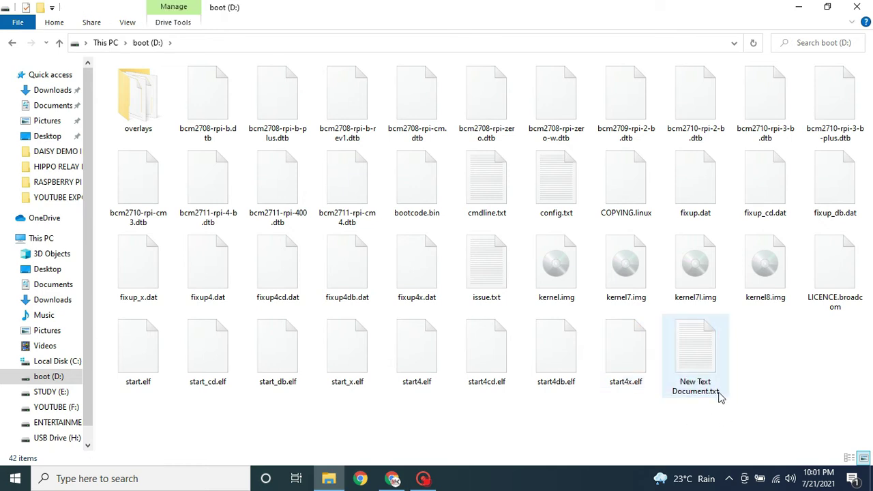
key("alt+Tab")
left_click(209, 376)
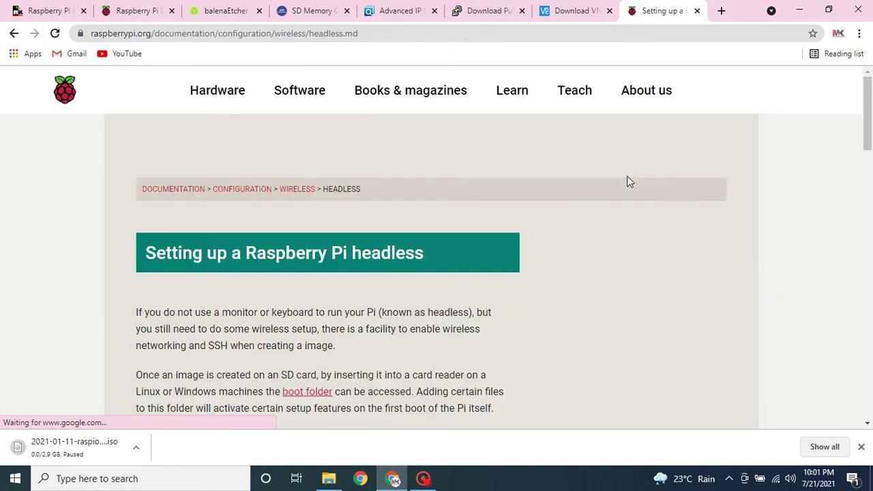
- Copy the elaborate wpa_supplicant.conf example code block from the headless setup page
scroll(627, 181, "down", 8)
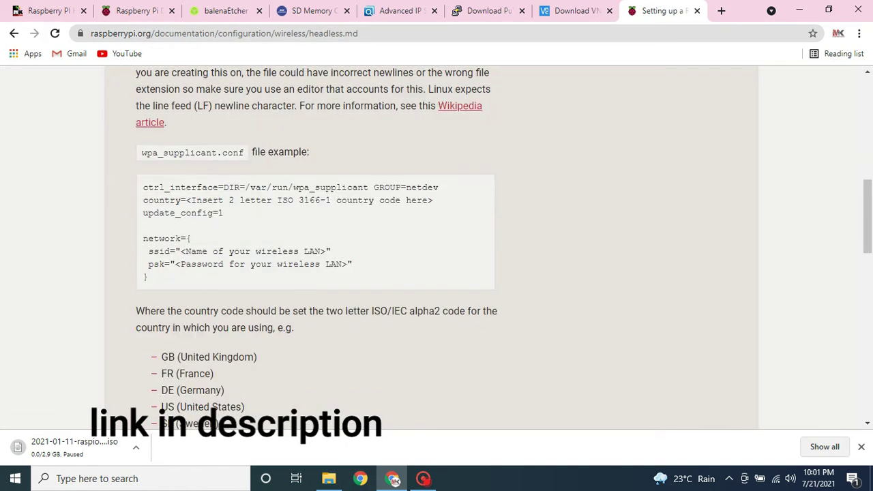
scroll(283, 255, "down", 5)
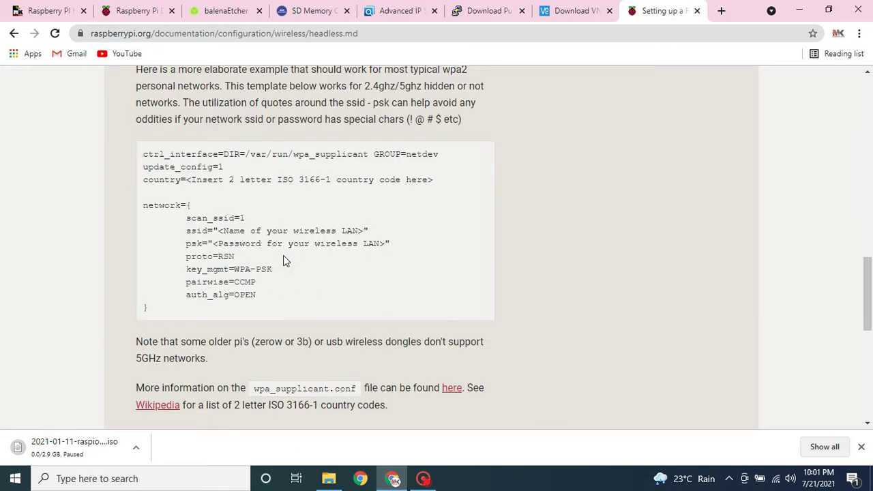
scroll(284, 261, "down", 1)
scroll(285, 261, "up", 1)
left_click_drag(154, 310, 141, 153)
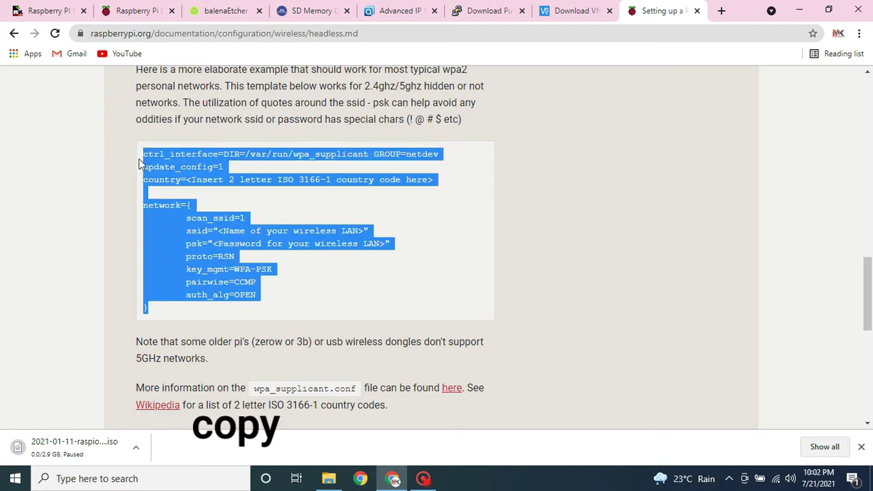
right_click(187, 154)
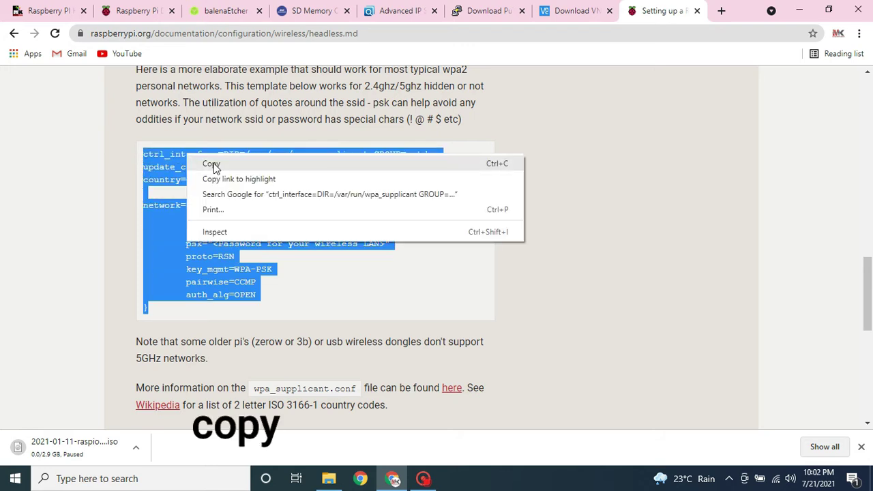
left_click(213, 166)
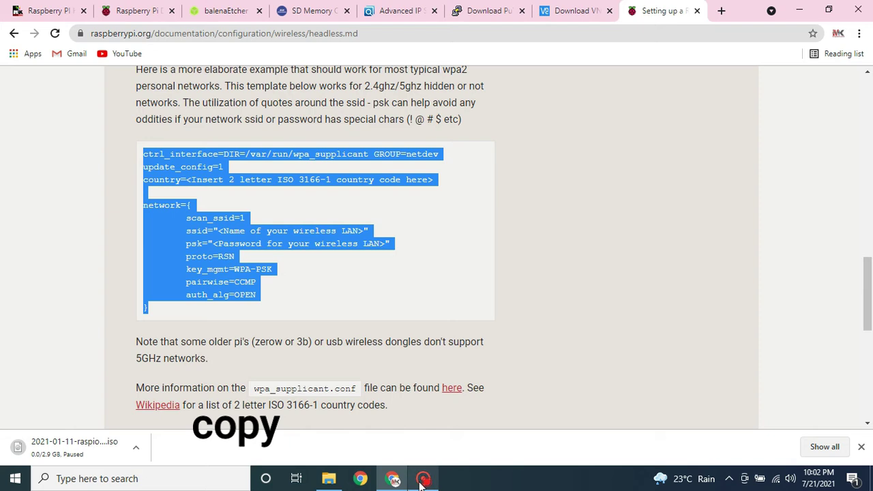
mouse_move(332, 482)
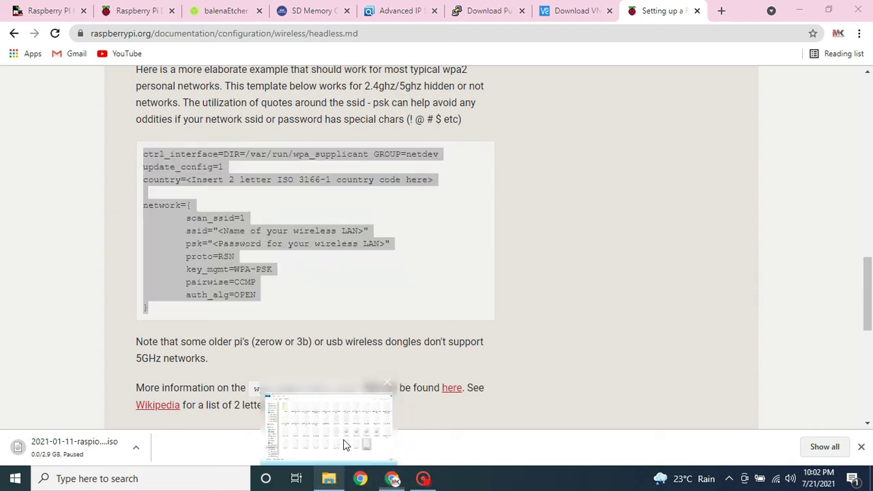
left_click(347, 443)
- Paste the template into New Text Document.txt and set the country code to IN
double_click(709, 362)
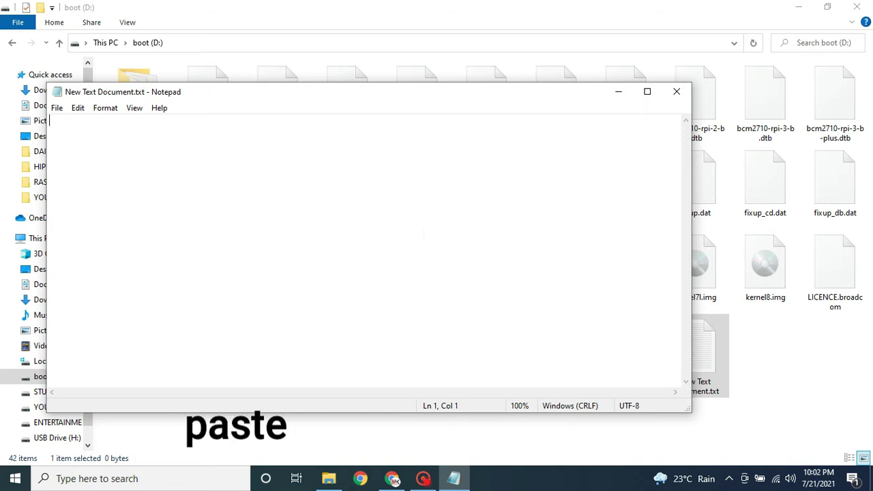
key("ctrl+v")
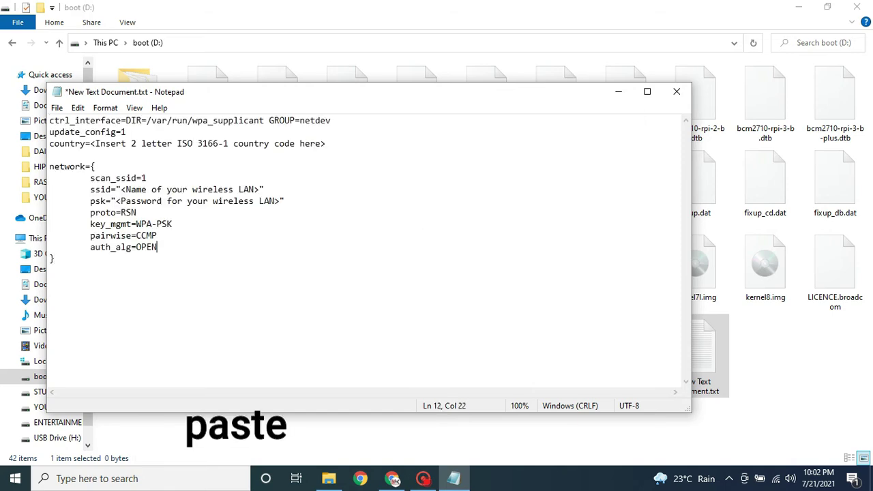
left_click(327, 143)
left_click_drag(328, 143, 90, 143)
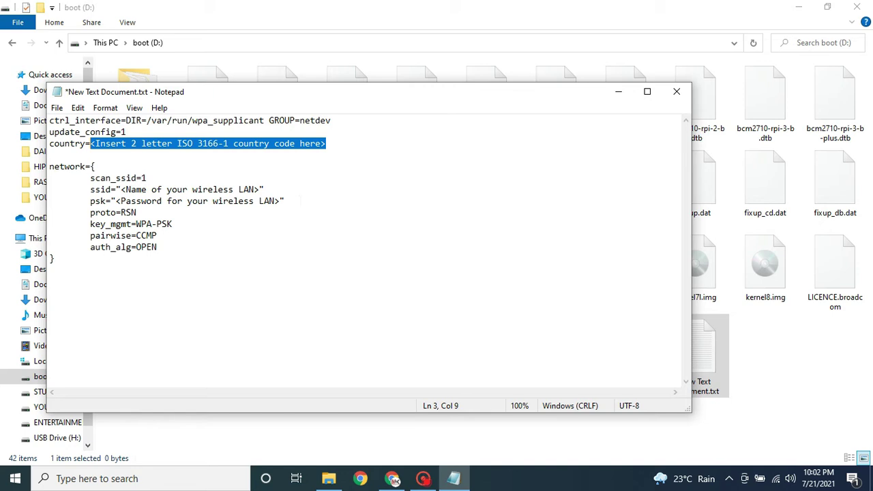
type("IN")
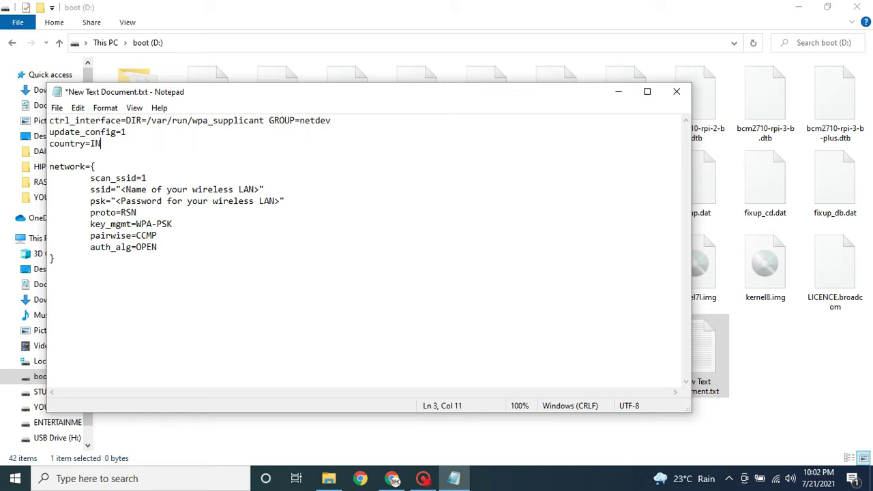
- Delete the proto through auth_alg lines from the network block
left_click(54, 258)
left_click_drag(49, 259, 44, 217)
key("Delete")
left_click(54, 224)
- Replace the ssid placeholder with the Wi-Fi network name and the psk placeholder with its password
left_click_drag(261, 190, 121, 189)
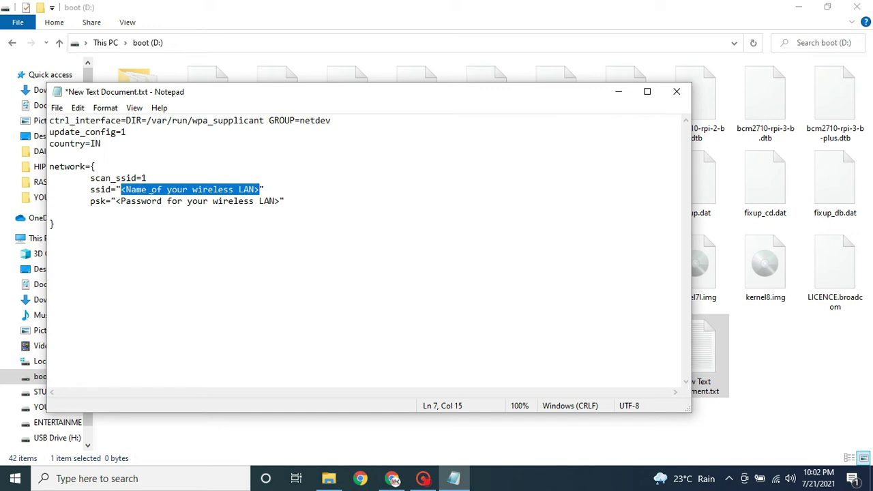
type("Pad")
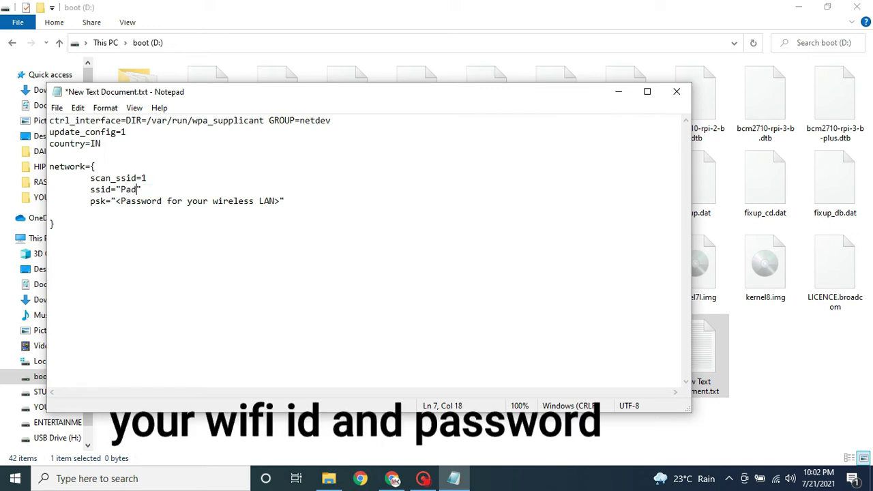
type("ma 2G")
left_click(55, 224)
left_click_drag(280, 200, 116, 200)
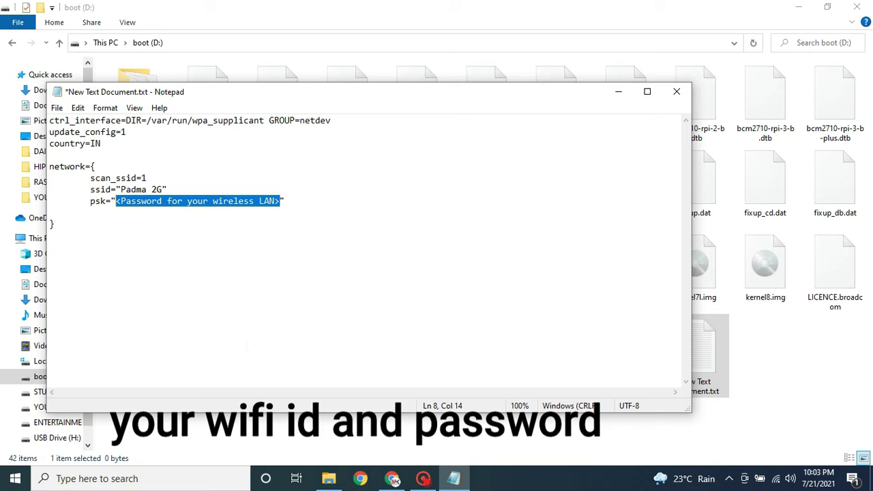
type("87")
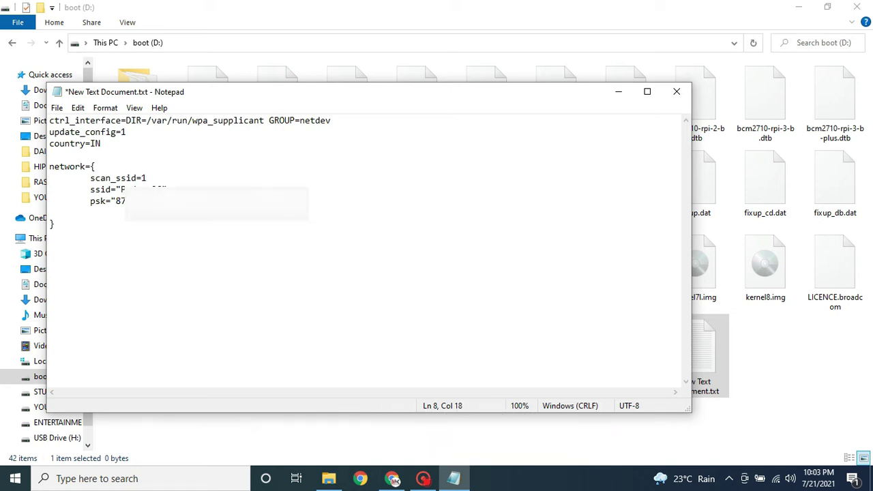
- Save the edited config text file and close Notepad
left_click(55, 224)
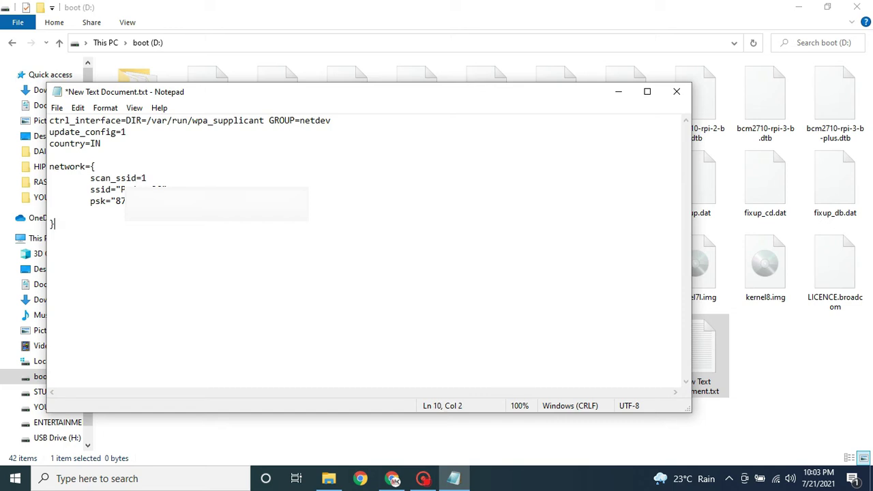
left_click(56, 109)
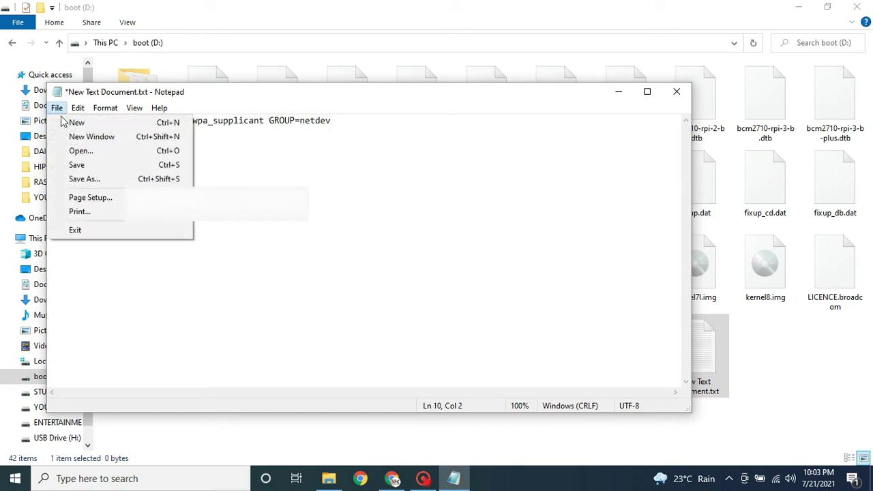
left_click(76, 164)
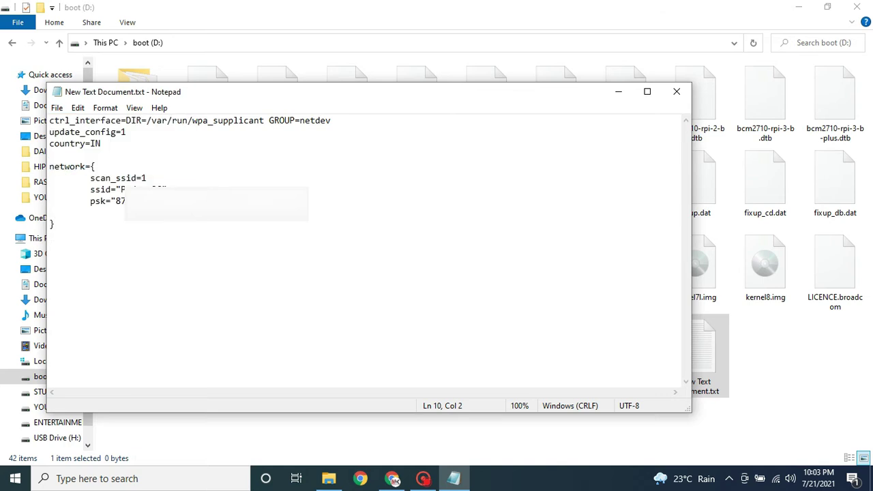
left_click(676, 91)
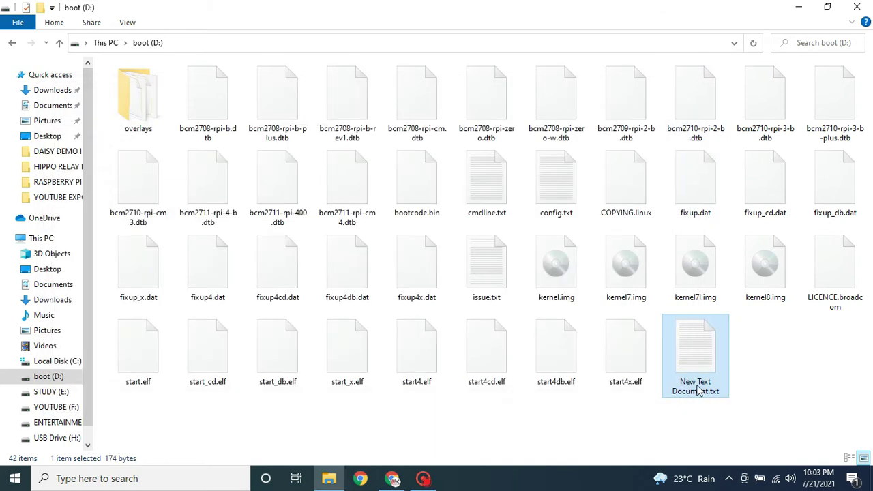
- Copy the file name wpa_supplicant.conf from the documentation page text
left_click(392, 478)
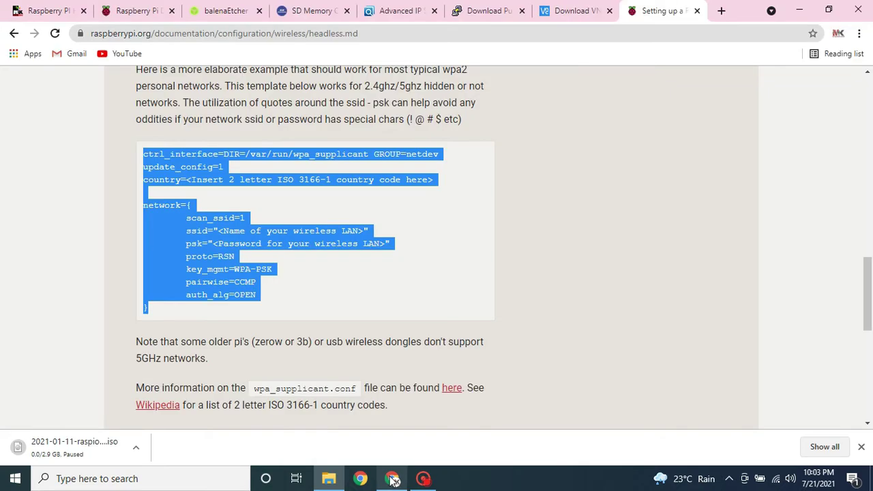
left_click(315, 290)
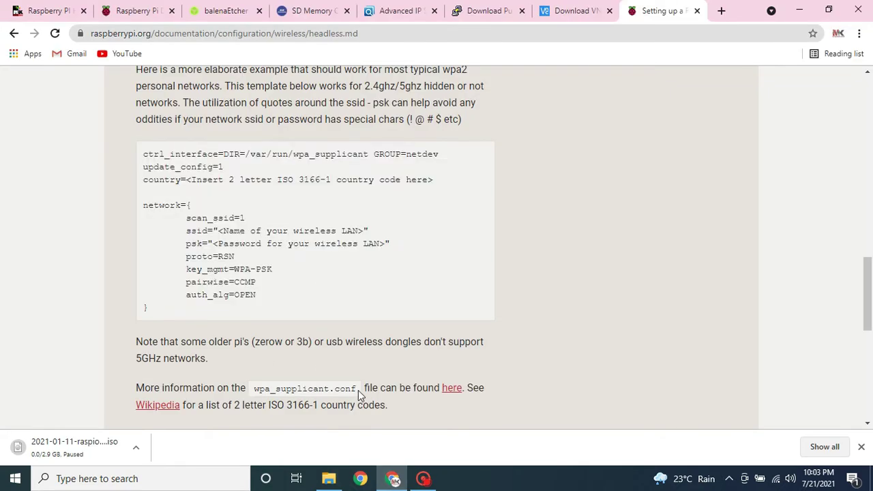
left_click_drag(359, 396, 257, 387)
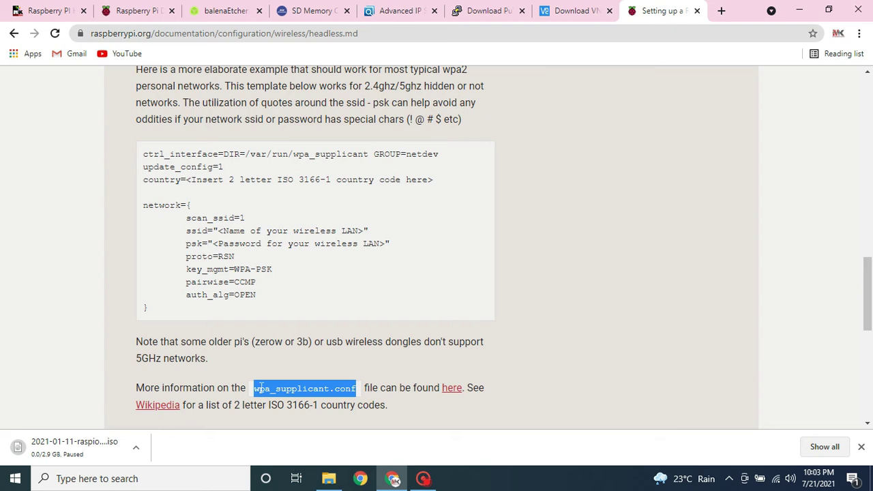
right_click(337, 387)
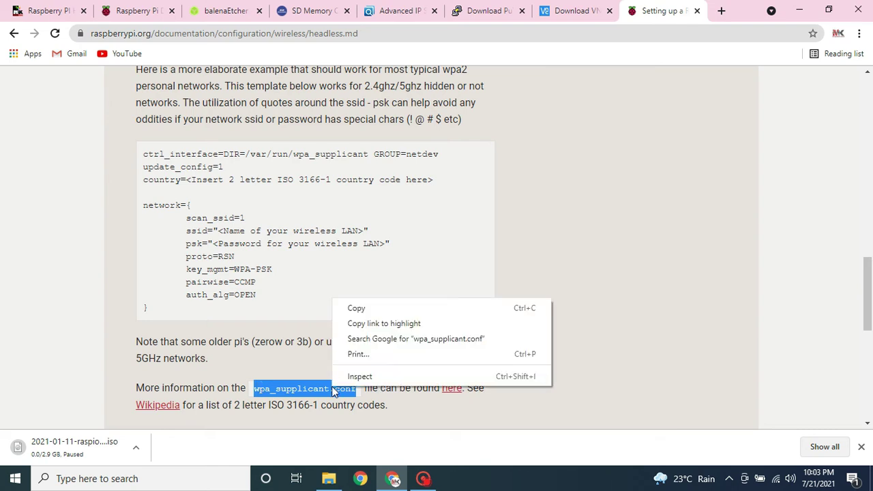
left_click(364, 308)
- Rename New Text Document.txt on boot (D:) to wpa_supplicant.conf, accepting the extension change
mouse_move(328, 478)
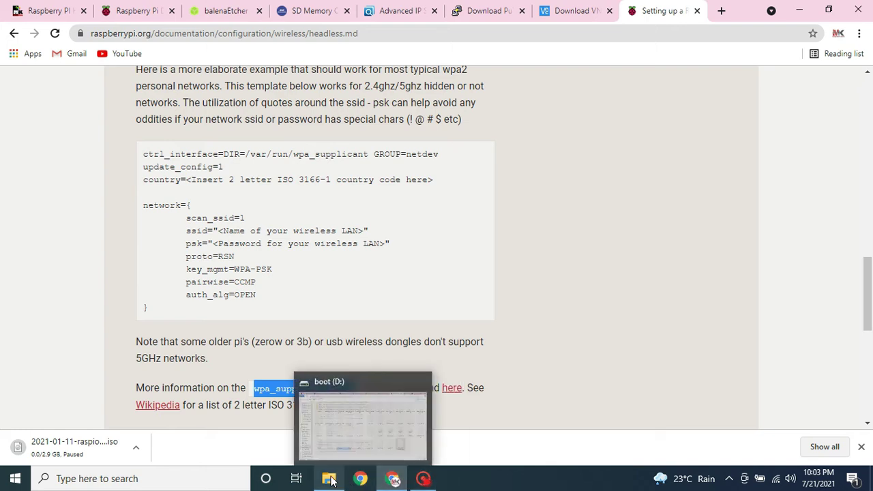
left_click(333, 448)
left_click(704, 386)
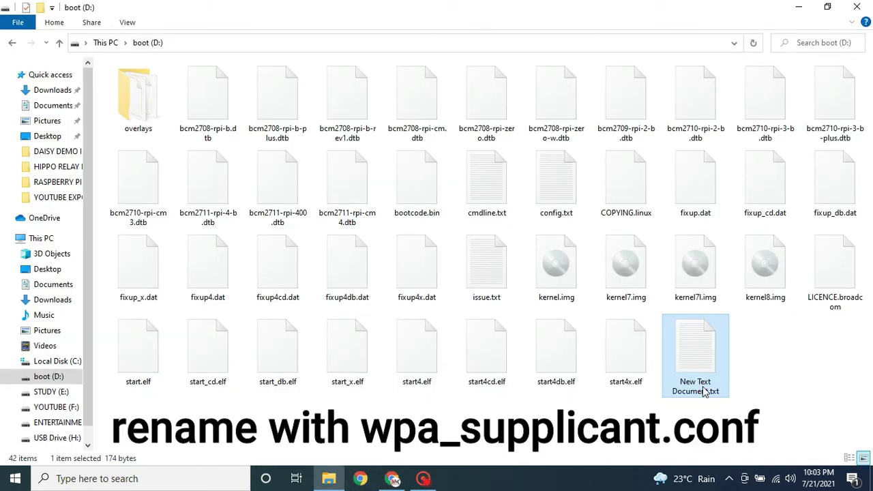
left_click_drag(720, 392, 680, 382)
right_click(684, 384)
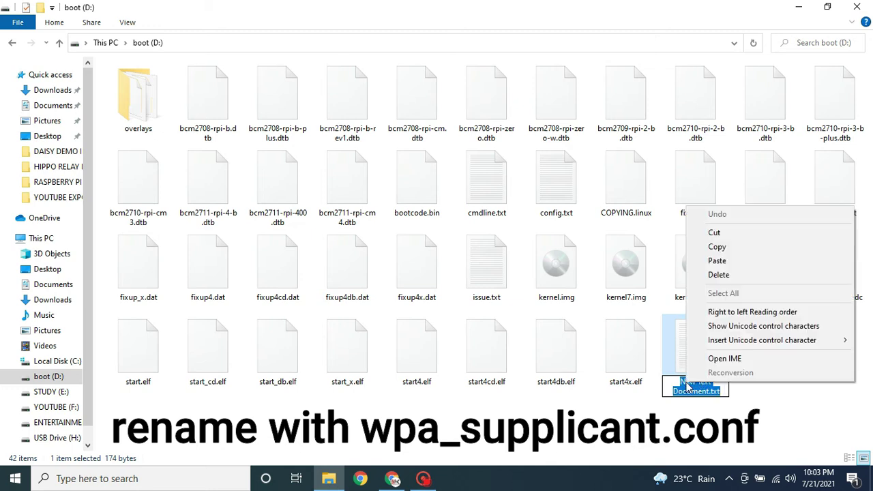
left_click(720, 264)
key("Return")
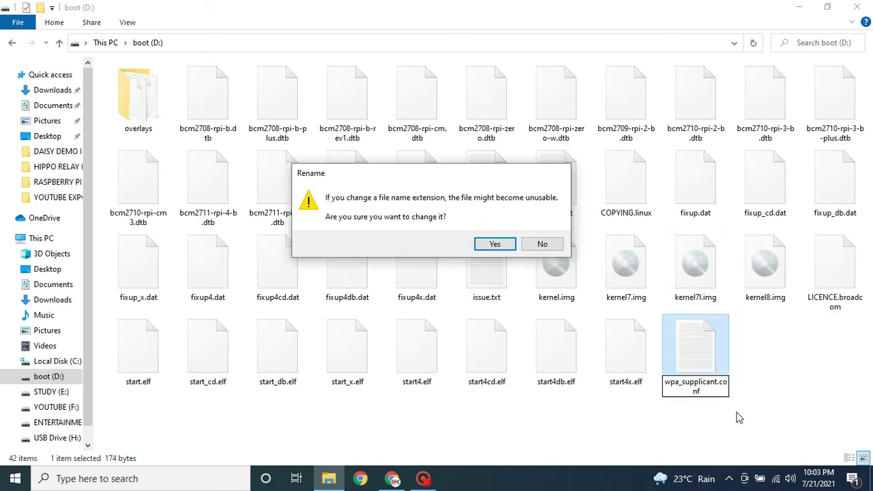
left_click(496, 244)
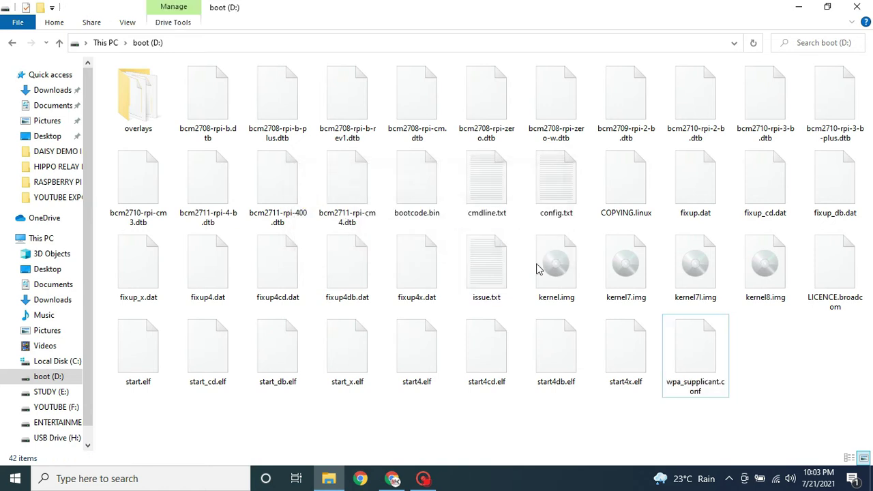
- Create an empty, extension-less file named ssh on boot (D:), then go back to This PC
right_click(762, 363)
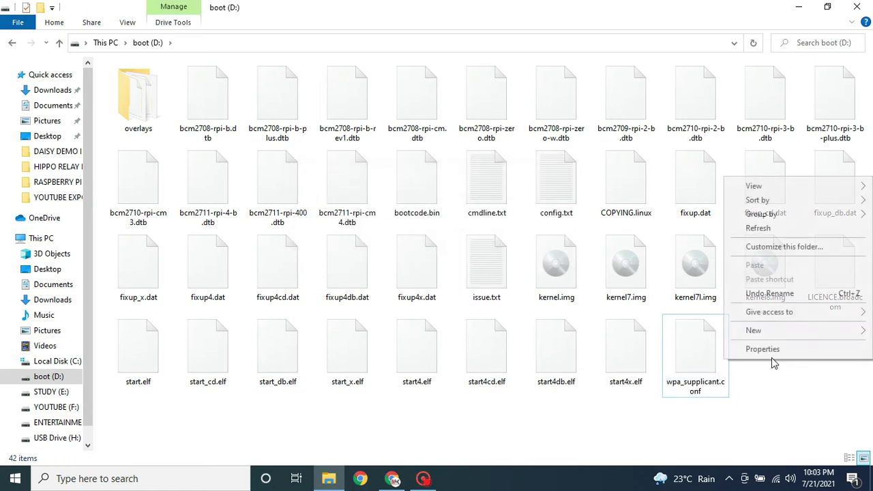
mouse_move(780, 334)
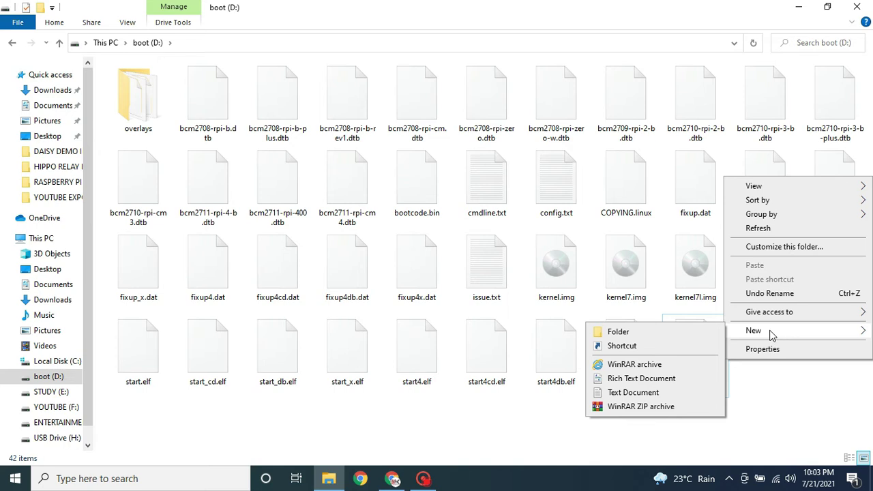
left_click(634, 394)
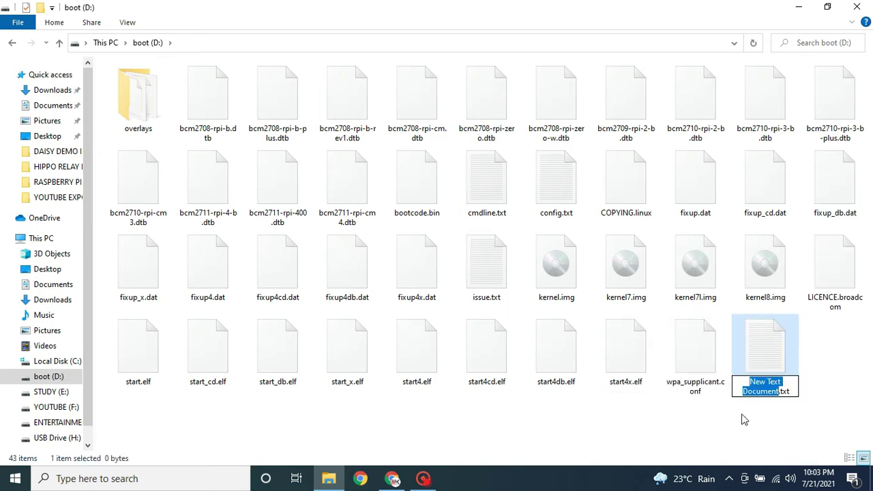
key("BackSpace")
key("Delete")
key("Delete")
key("Delete")
key("Delete")
type("ssh")
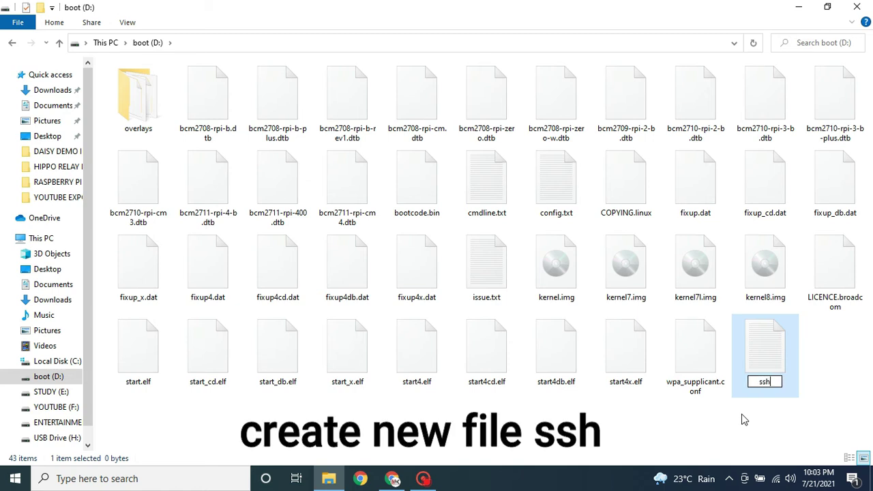
key("Return")
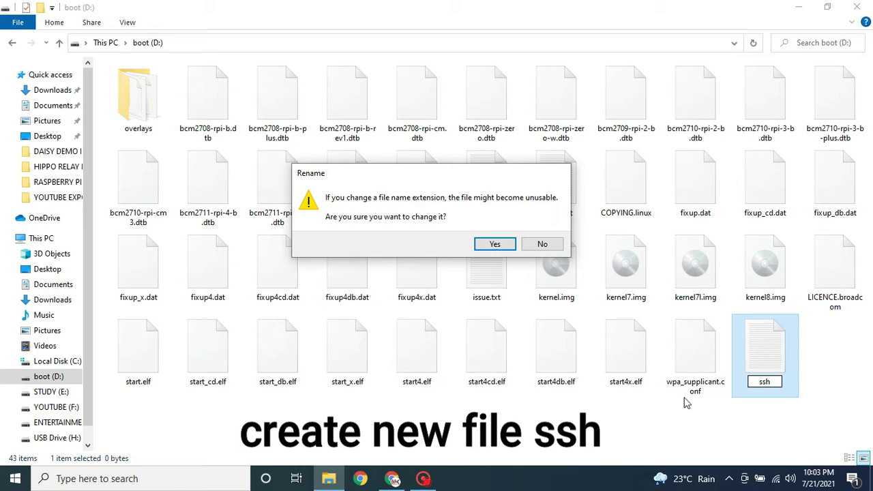
left_click(495, 247)
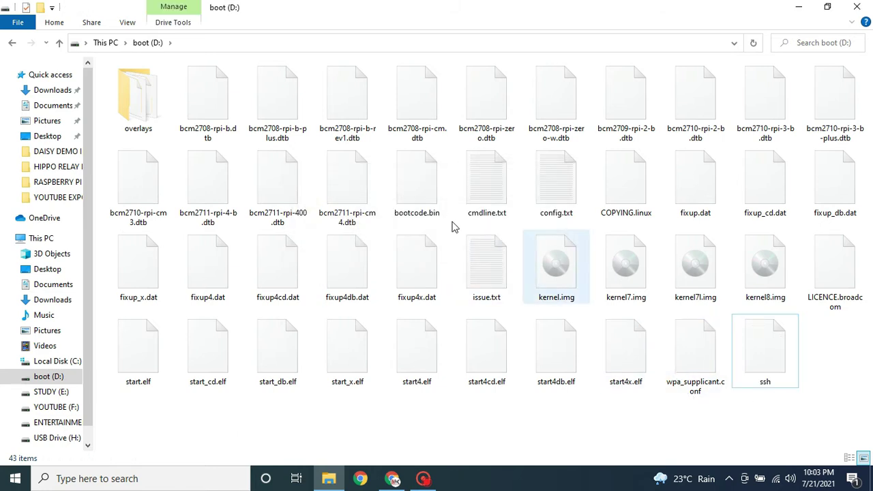
left_click(13, 46)
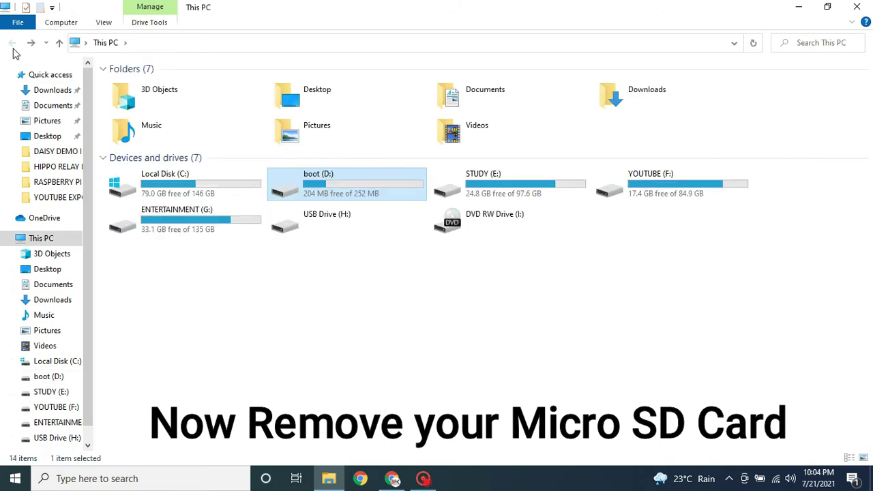
left_click(416, 286)
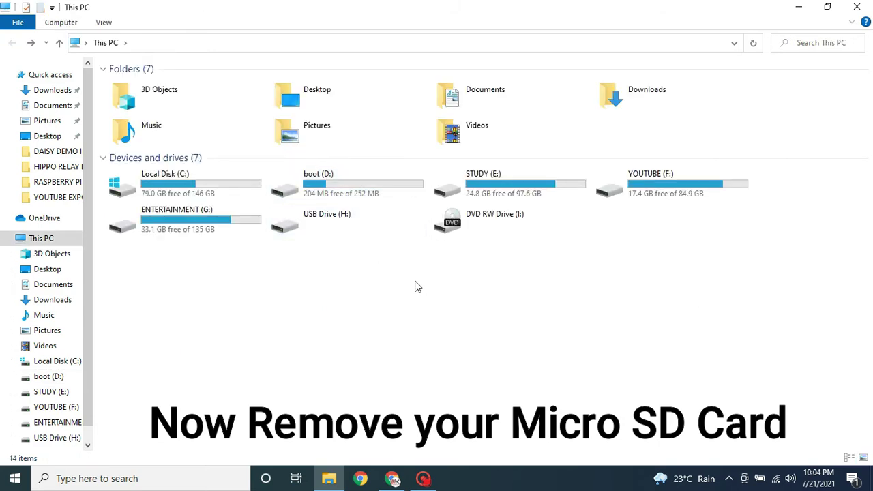